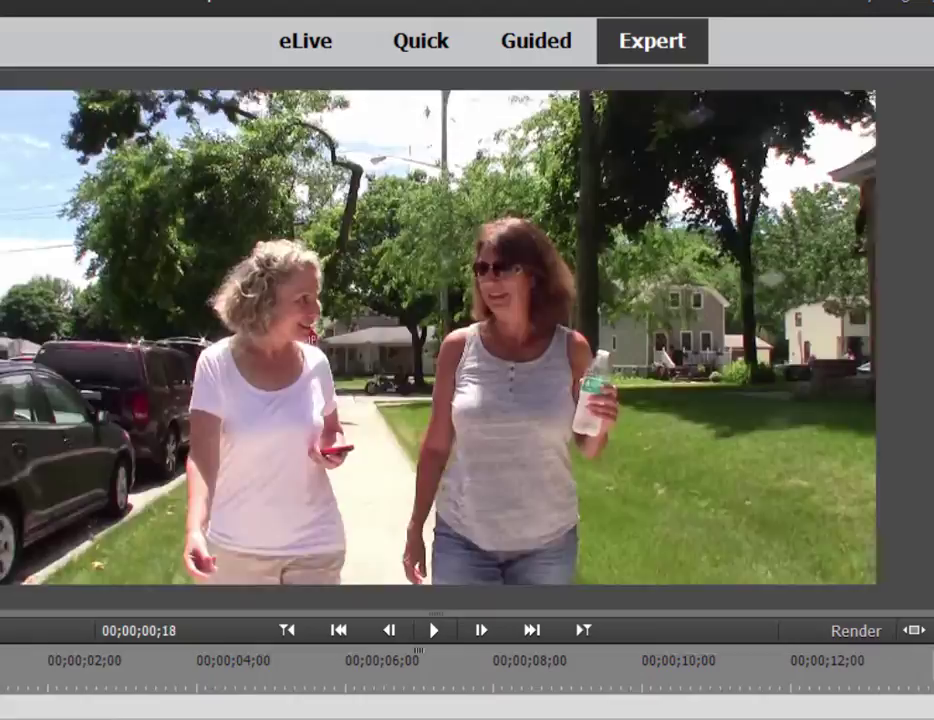
# Step: Preview the walking clip, return to its start, and apply Lighting Effects to it
pyautogui.moveTo(3, 675); pyautogui.dragTo(899, 670)
pyautogui.press('Home')
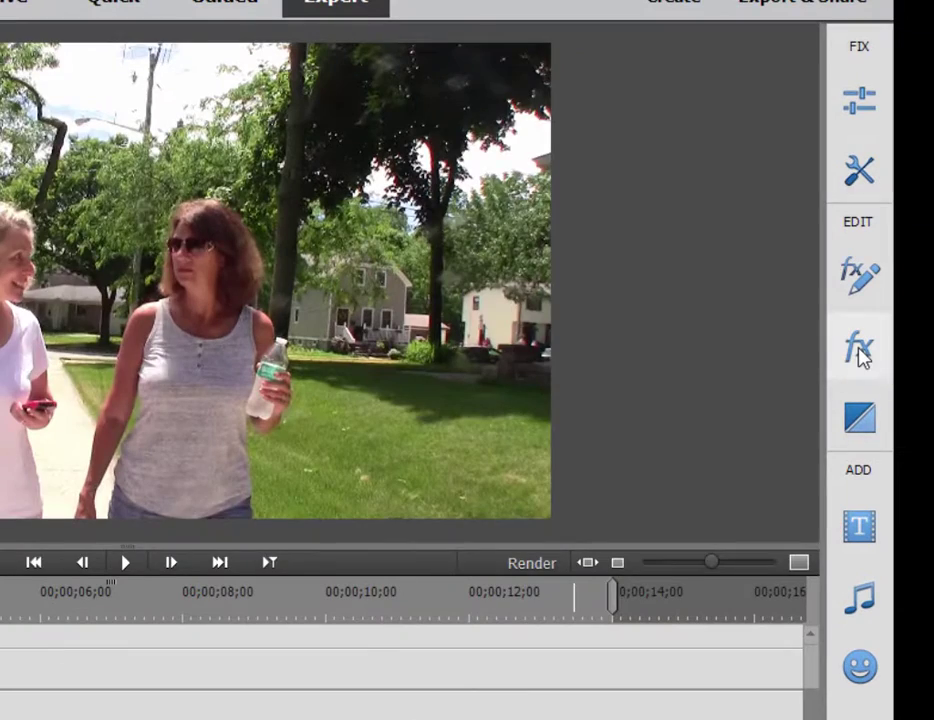
pyautogui.click(866, 341)
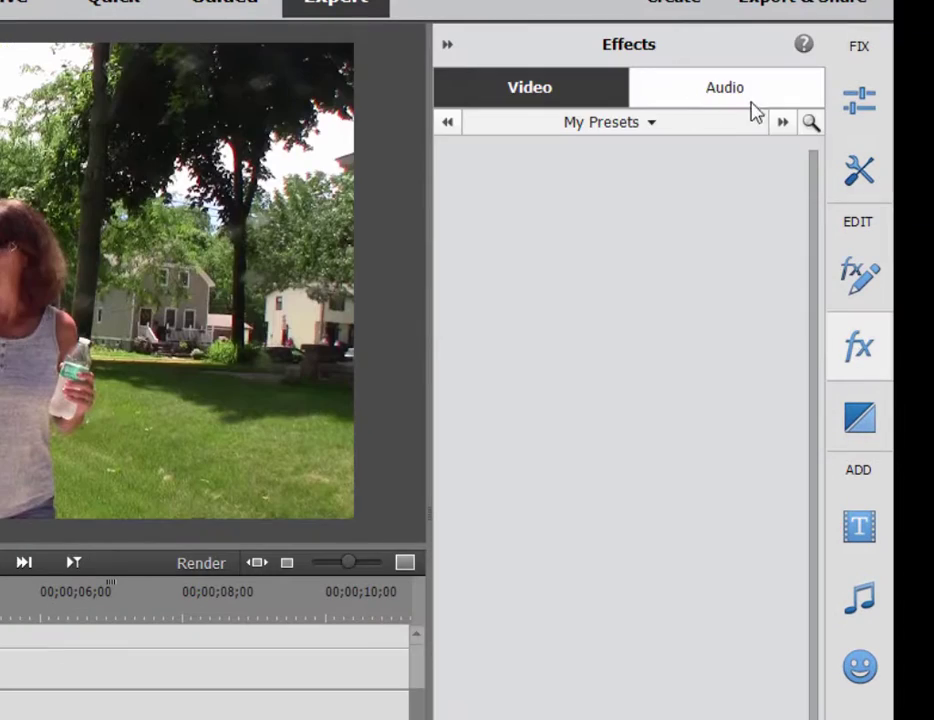
pyautogui.click(818, 121)
pyautogui.write('Lighting')
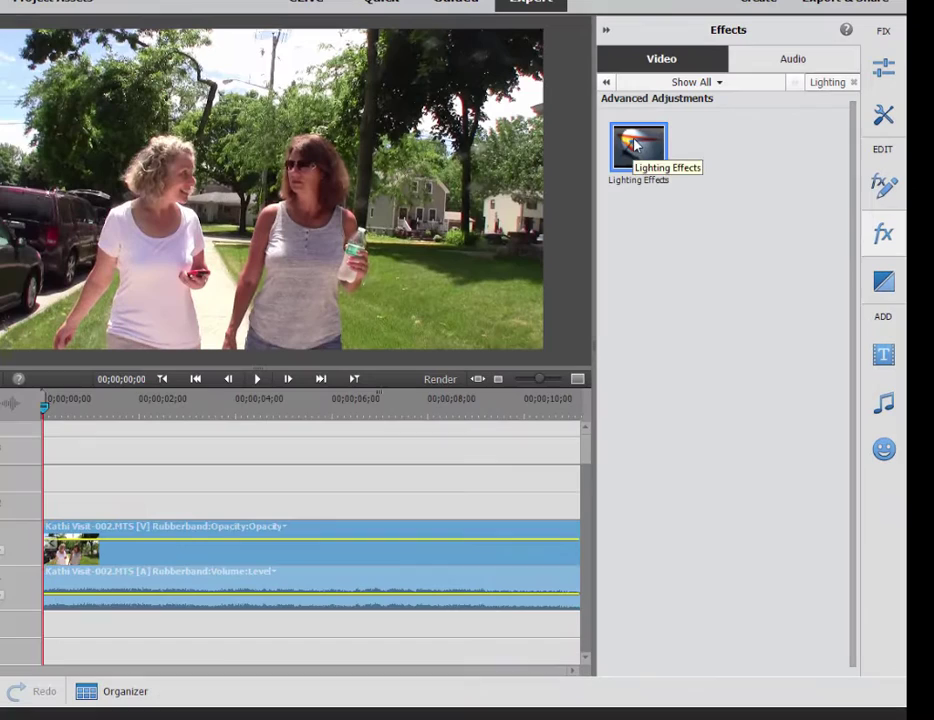
pyautogui.click(495, 217)
pyautogui.moveTo(121, 441); pyautogui.dragTo(70, 545)
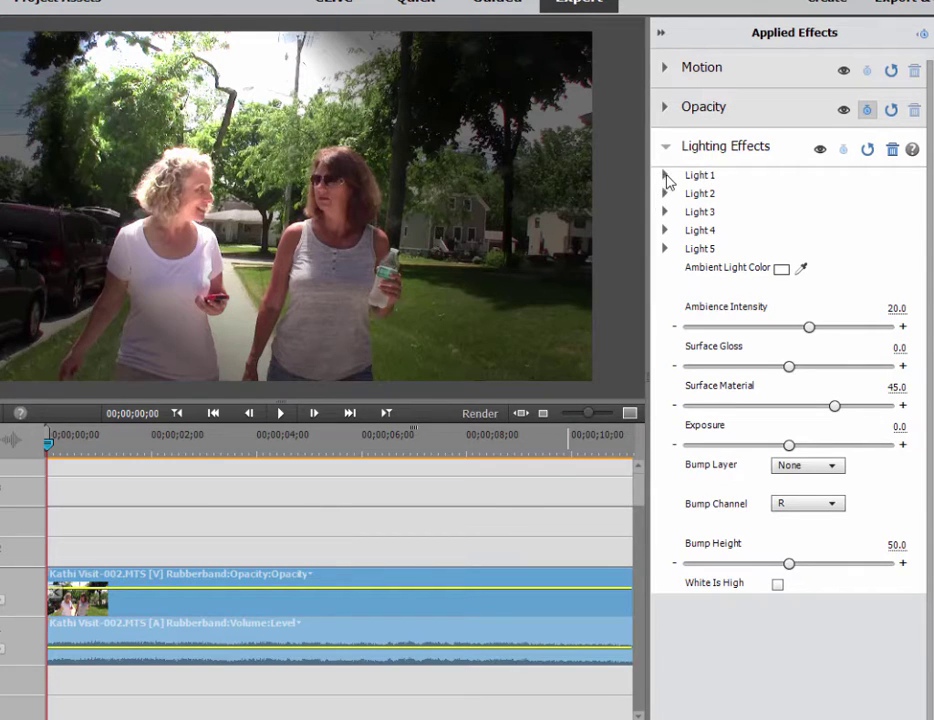
# Step: Shrink Light 1's major and minor radius to 10.6 and lower Ambience Intensity to 9.1
pyautogui.click(666, 177)
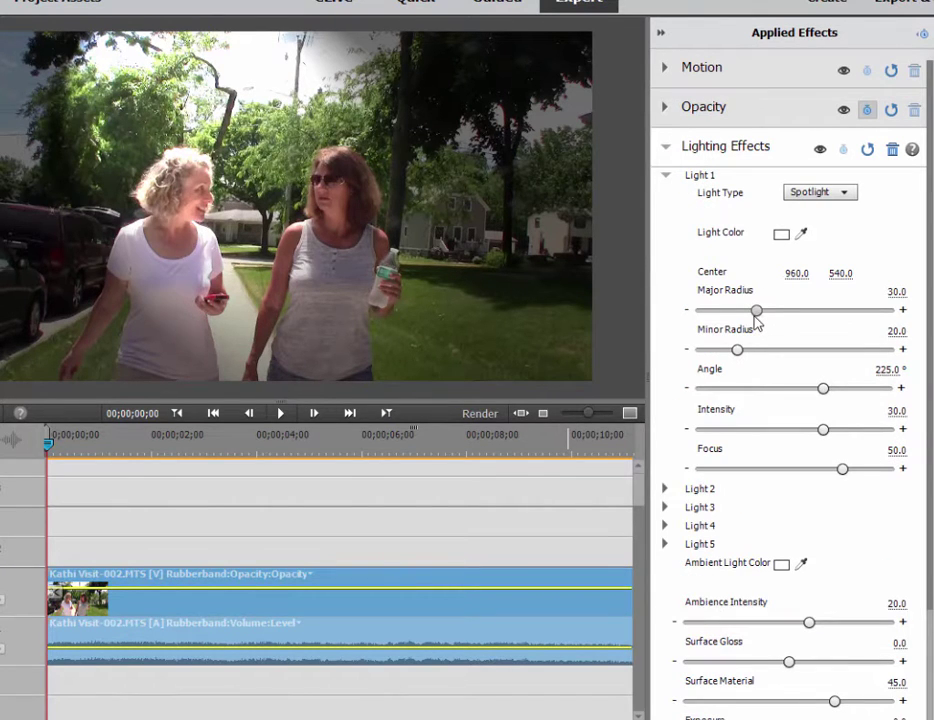
pyautogui.moveTo(762, 316); pyautogui.dragTo(728, 363)
pyautogui.click(721, 346)
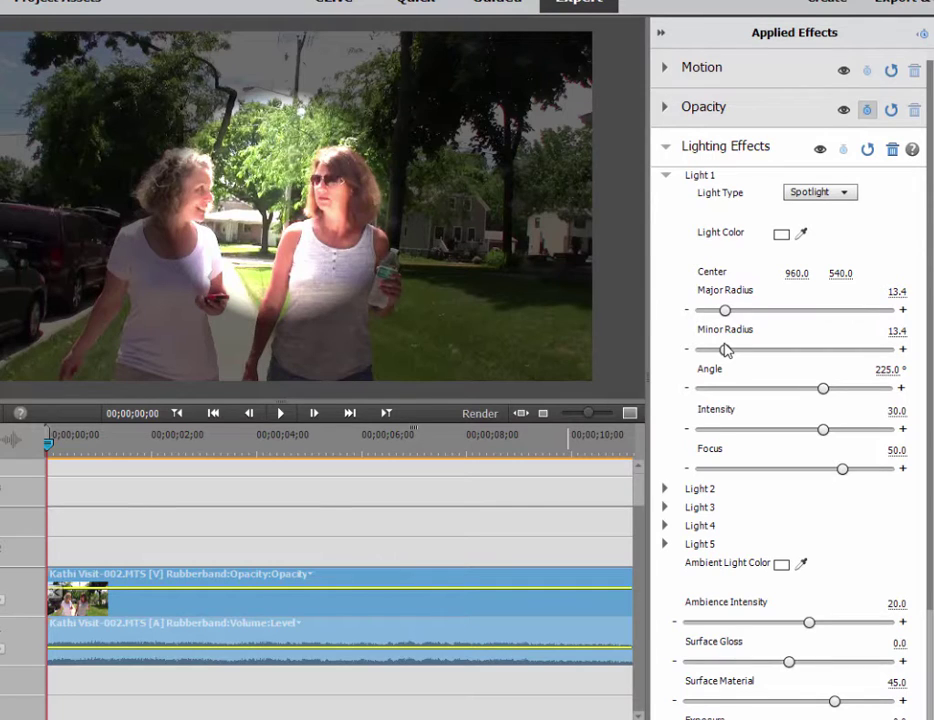
pyautogui.moveTo(726, 310); pyautogui.dragTo(722, 319)
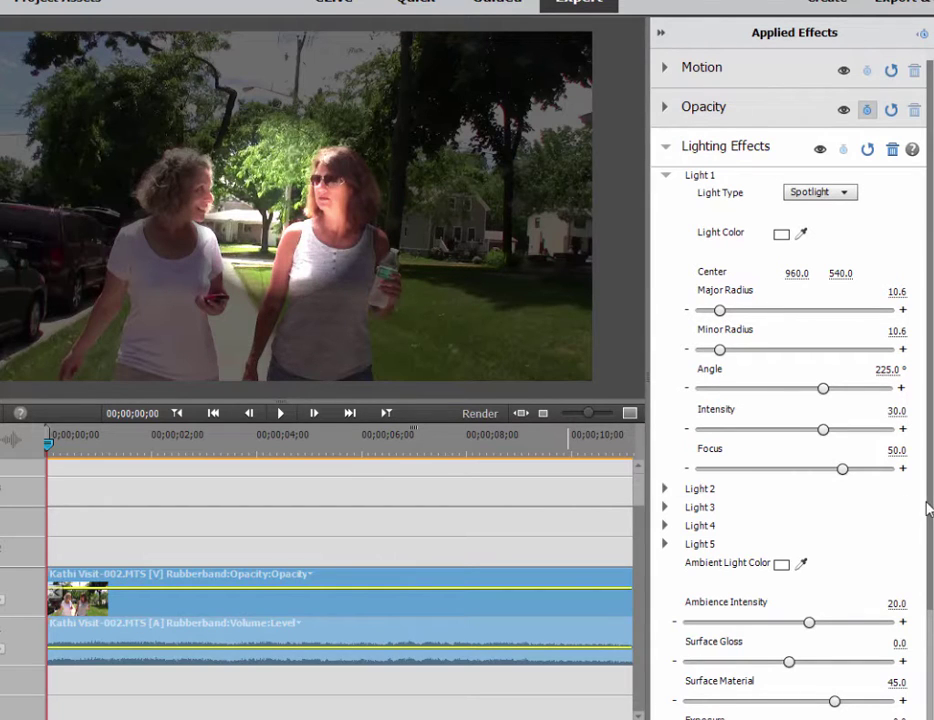
pyautogui.scroll(-3, 917, 500)
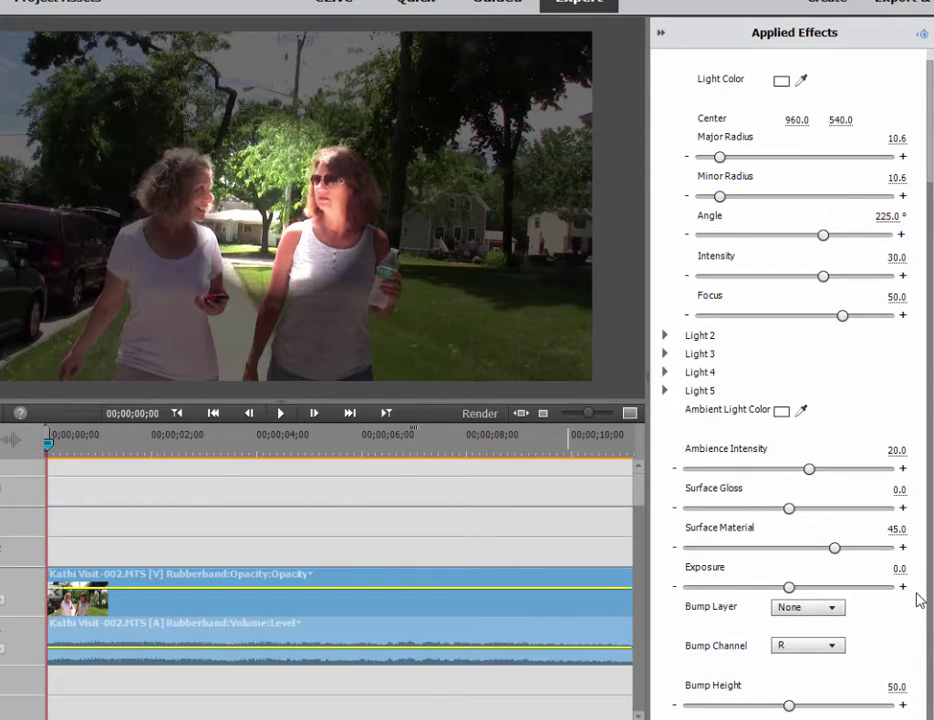
pyautogui.moveTo(809, 468); pyautogui.dragTo(799, 474)
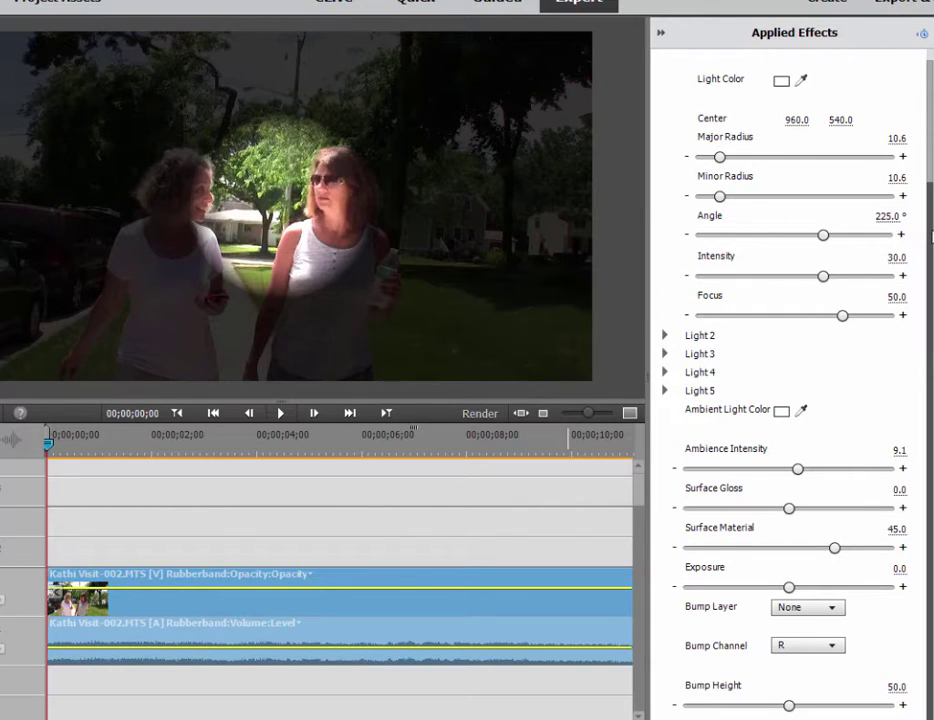
# Step: Set Light 1's Center X to 890.0 and collapse the Lighting Effects settings
pyautogui.scroll(5, 930, 228)
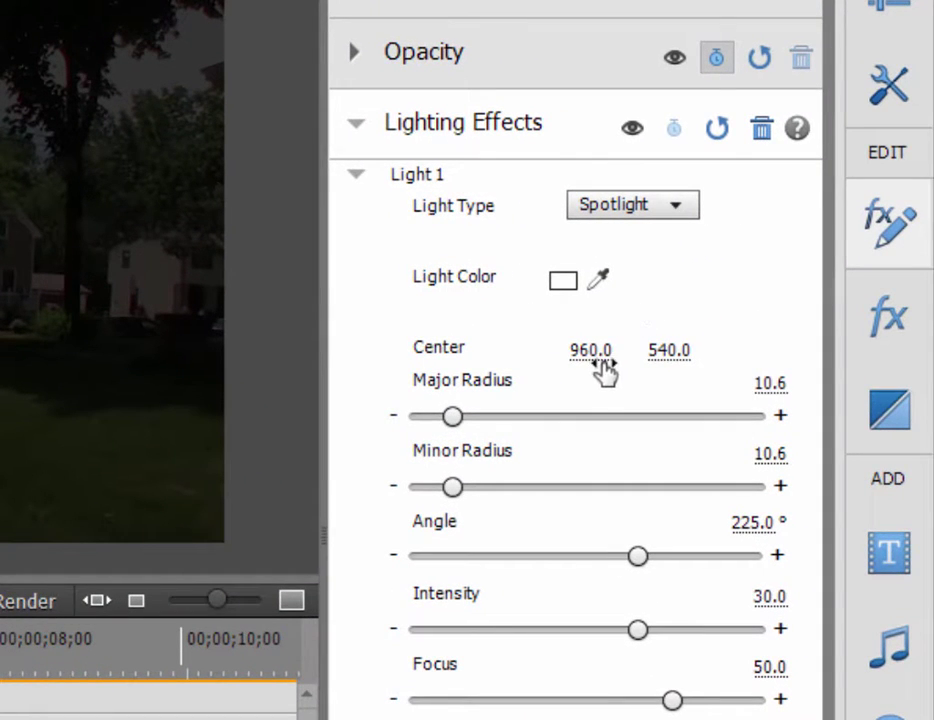
pyautogui.moveTo(592, 355); pyautogui.dragTo(560, 360)
pyautogui.click(605, 348)
pyautogui.click(676, 350)
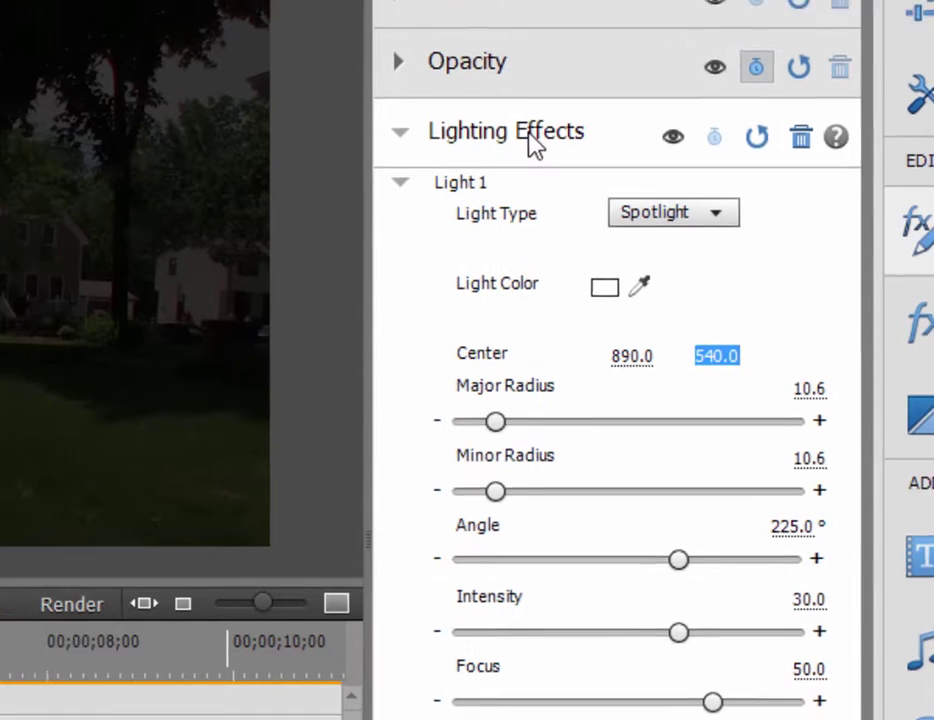
pyautogui.click(493, 136)
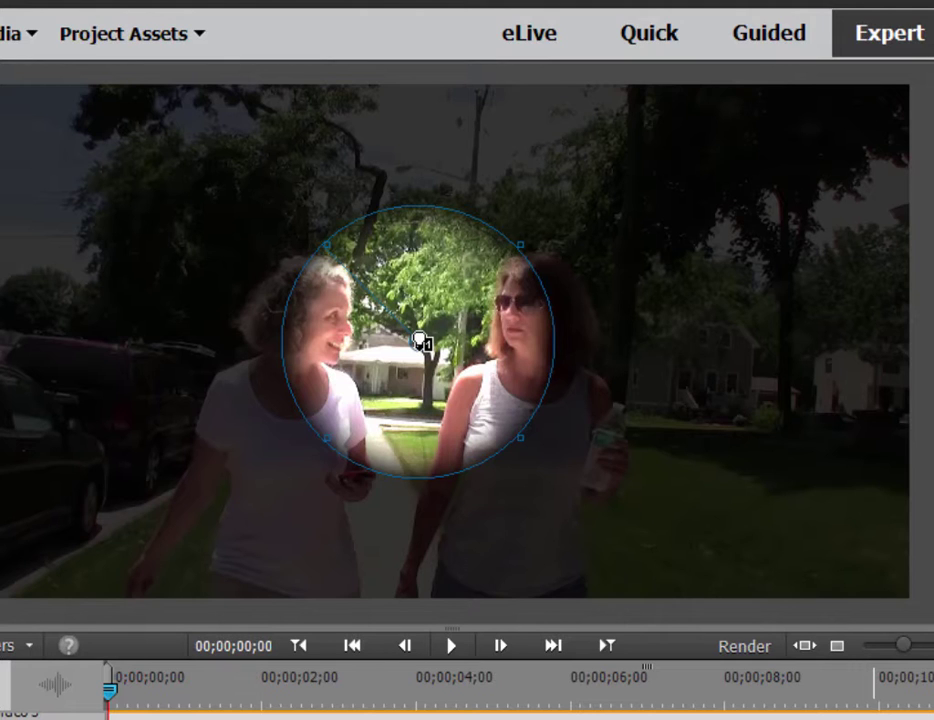
# Step: Move the spotlight onto the blonde woman's head at 677.0, 527.8 and show the Lighting Effects keyframes
pyautogui.moveTo(420, 341); pyautogui.dragTo(317, 338)
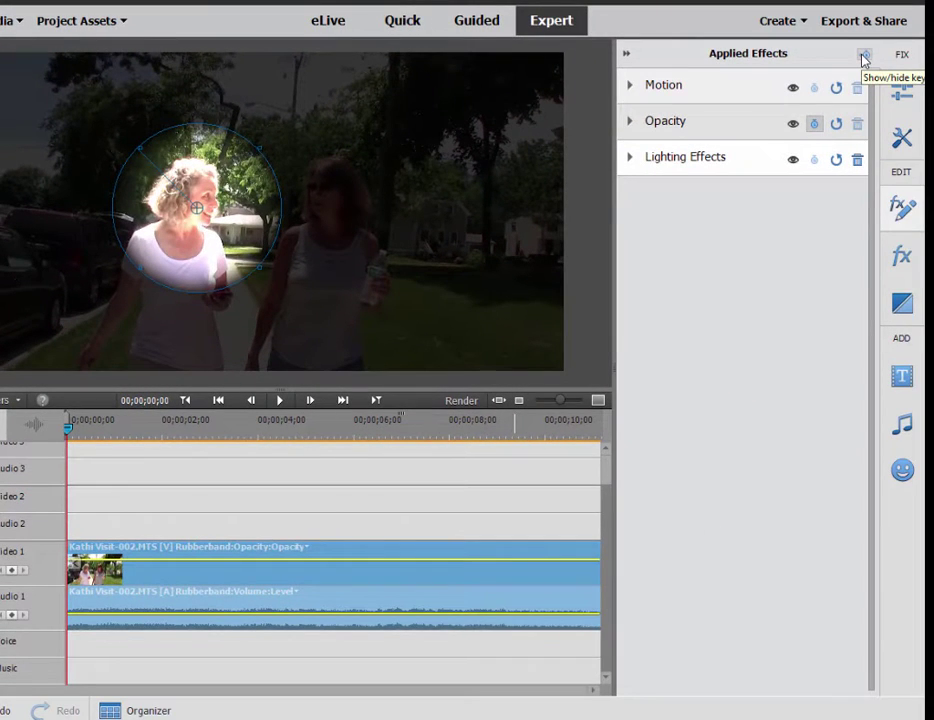
pyautogui.click(862, 57)
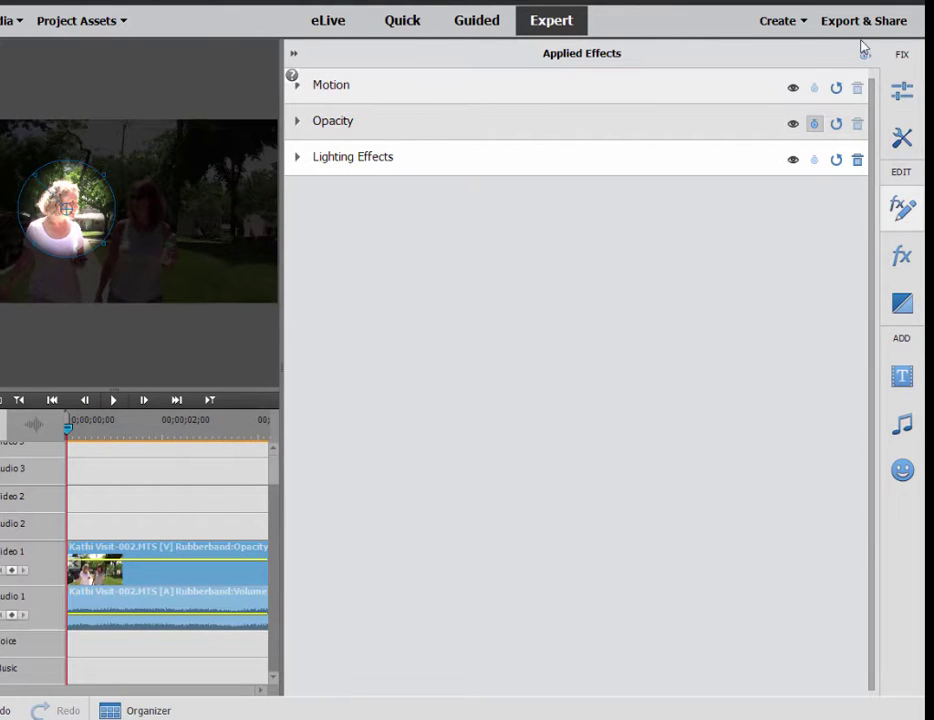
pyautogui.click(660, 157)
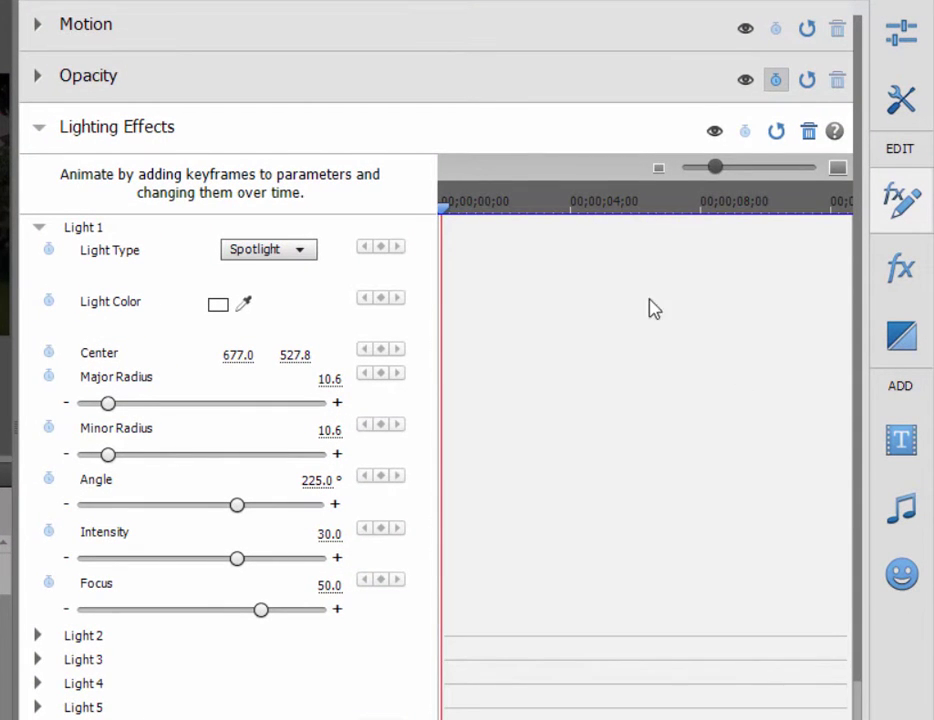
# Step: Enable Lighting Effects animation, go to about 10 s, and centre the spotlight on her head
pyautogui.click(744, 134)
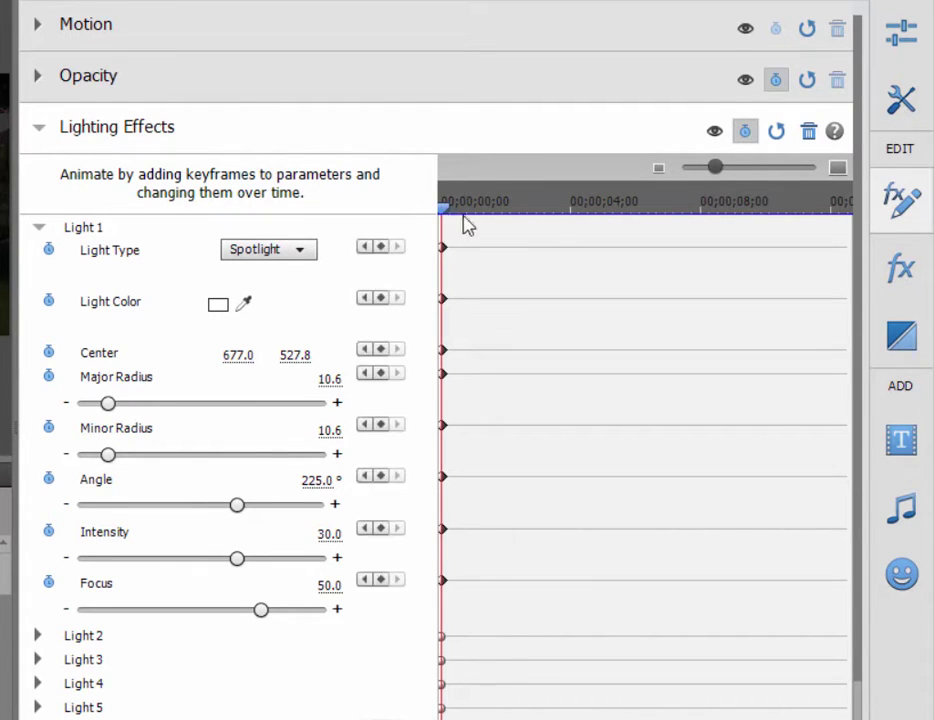
pyautogui.moveTo(477, 225); pyautogui.dragTo(898, 259)
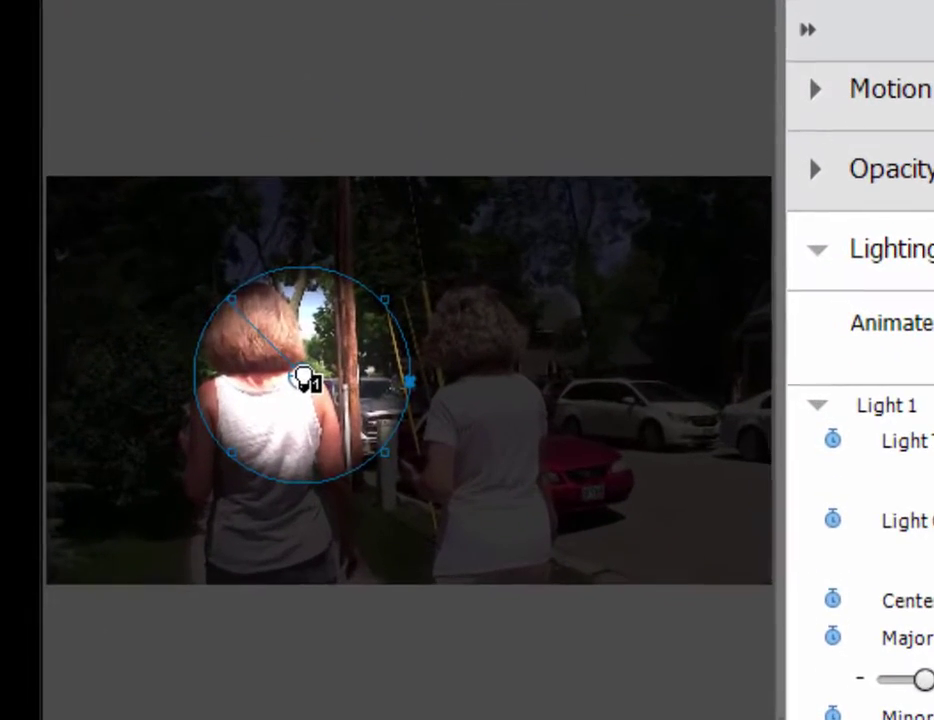
pyautogui.moveTo(303, 378); pyautogui.dragTo(370, 360)
pyautogui.moveTo(460, 358); pyautogui.dragTo(486, 333)
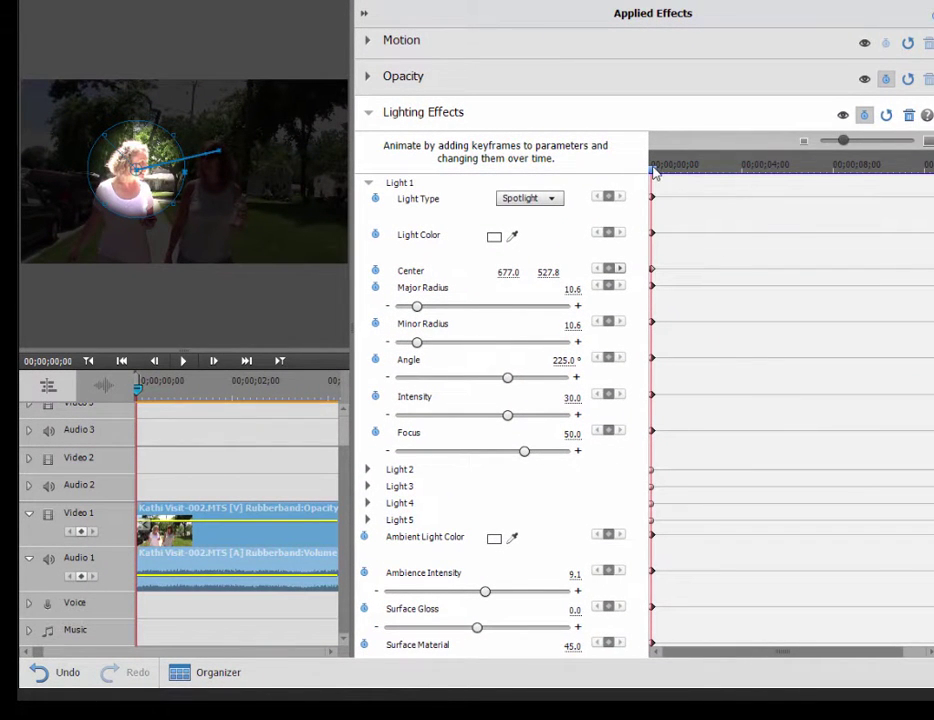
# Step: Keyframe the spotlight centre onto the woman's head at 00;00;00;14 and about three seconds in
pyautogui.moveTo(667, 175); pyautogui.dragTo(690, 179)
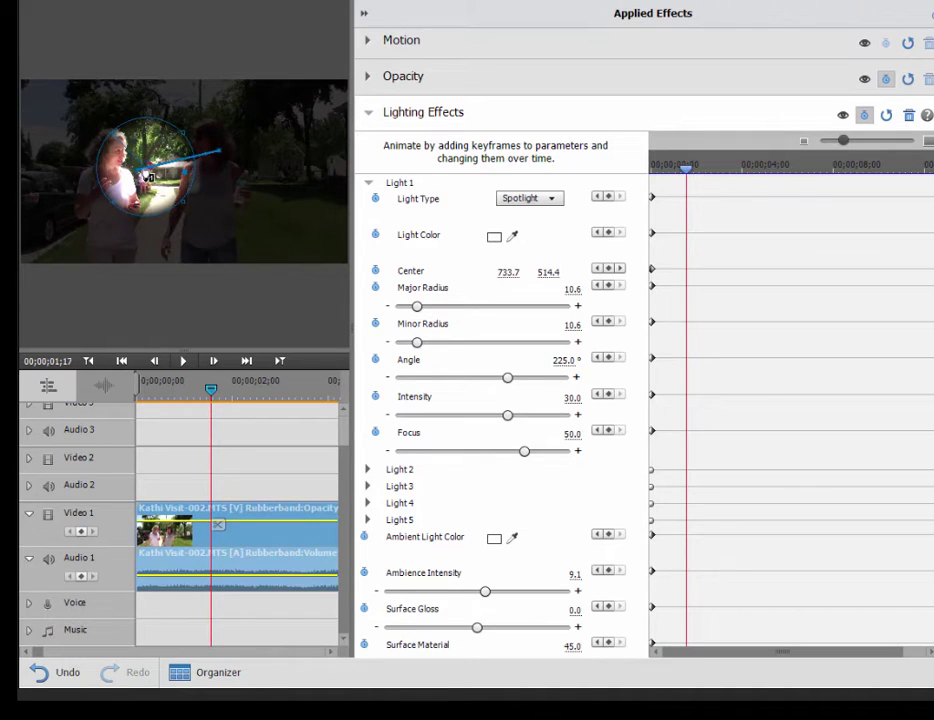
pyautogui.moveTo(147, 177); pyautogui.dragTo(120, 155)
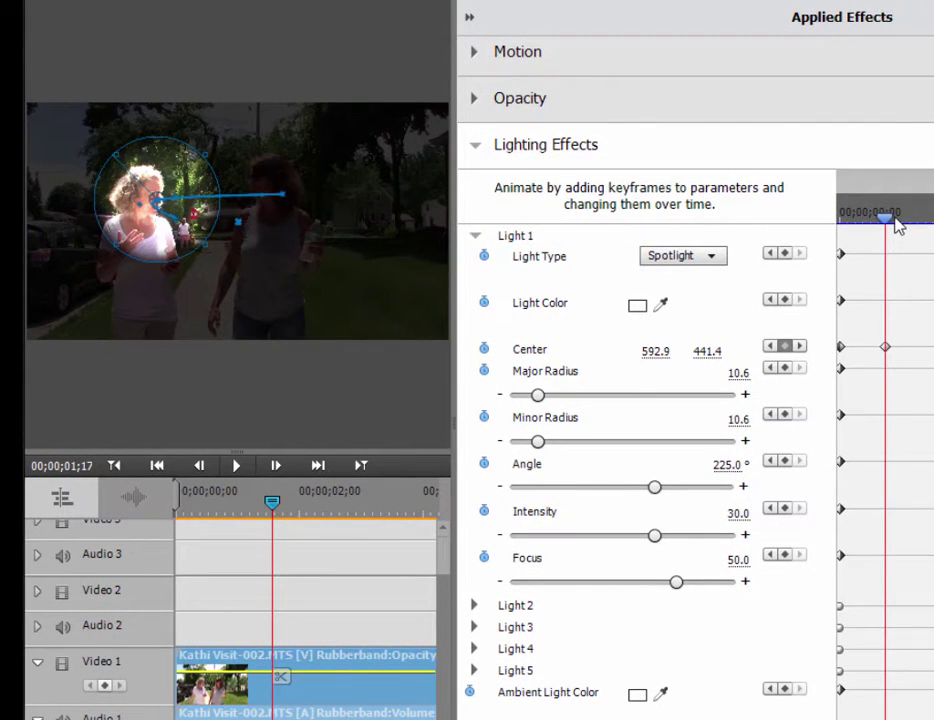
pyautogui.moveTo(890, 216); pyautogui.dragTo(928, 216)
pyautogui.press('Right')
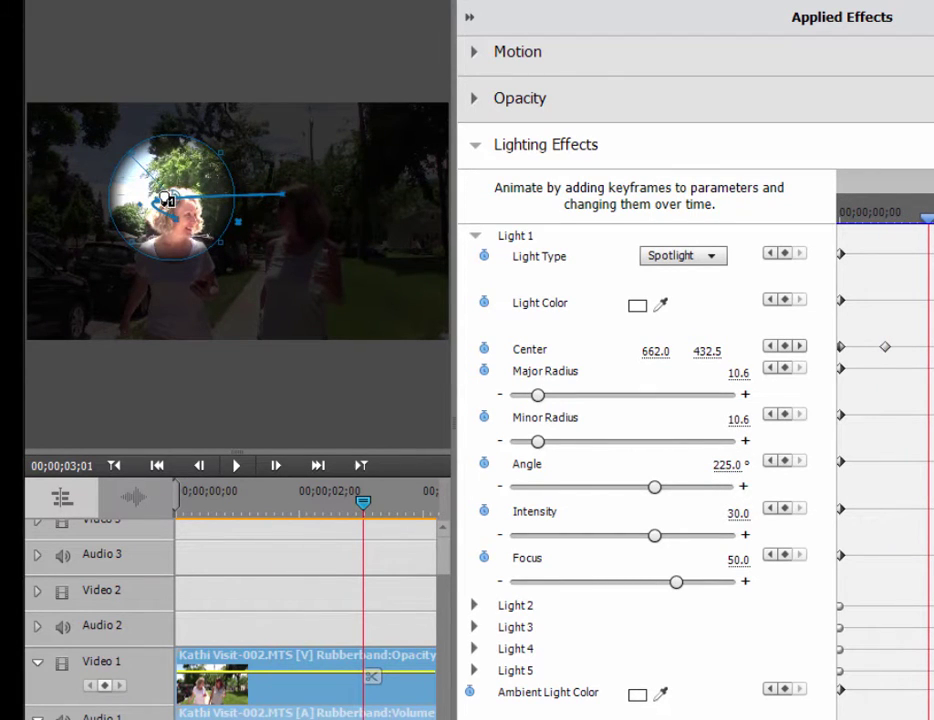
pyautogui.moveTo(167, 200)
pyautogui.mouseDown()
pyautogui.moveTo(175, 227)
pyautogui.moveTo(182, 215)
pyautogui.mouseUp()
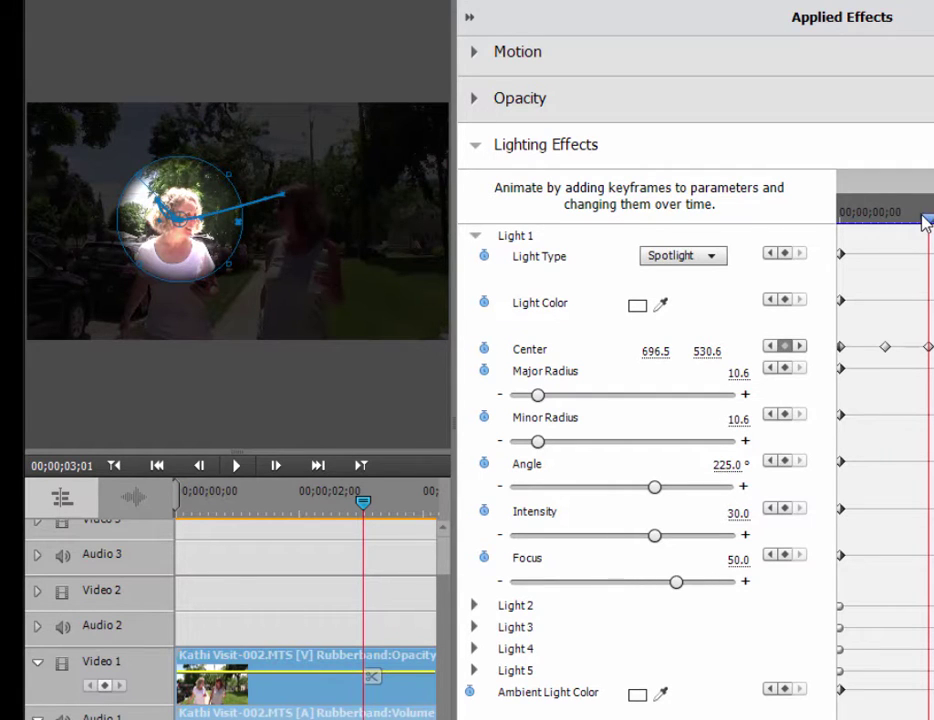
# Step: Add Center keyframes around 00;00;04;20 keeping the spotlight on her face, reaching 696.5, 366.3
pyautogui.press('space')
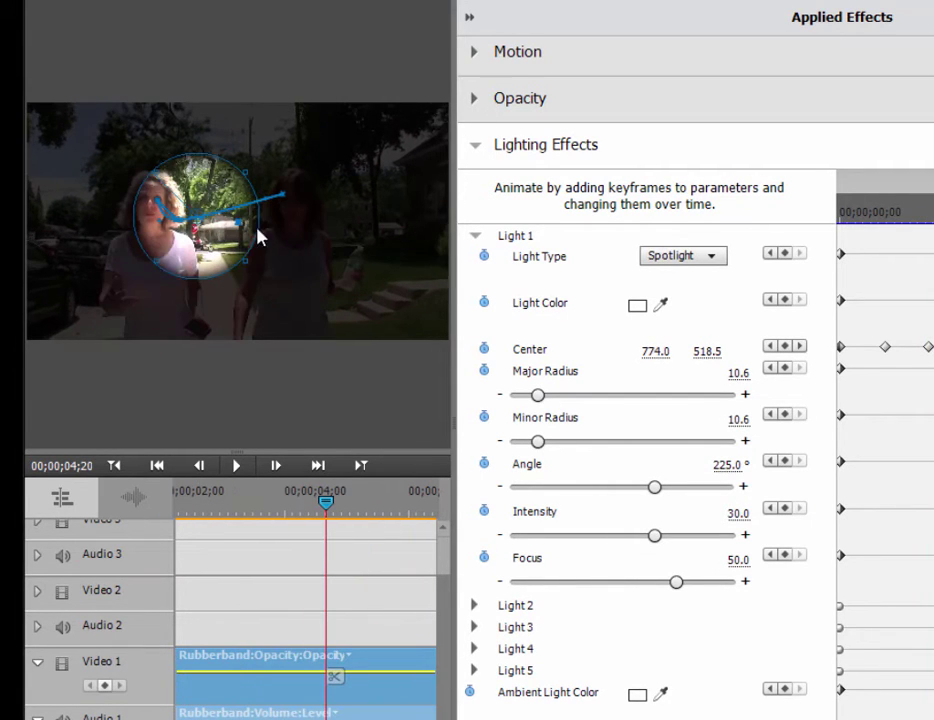
pyautogui.moveTo(190, 219); pyautogui.dragTo(172, 208)
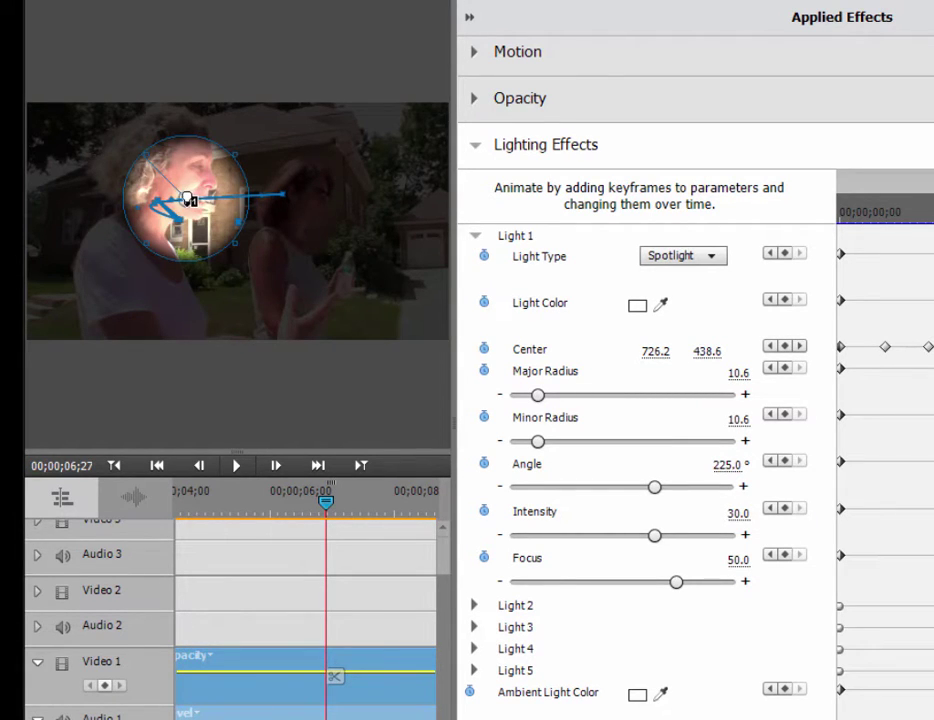
pyautogui.moveTo(188, 199); pyautogui.dragTo(180, 182)
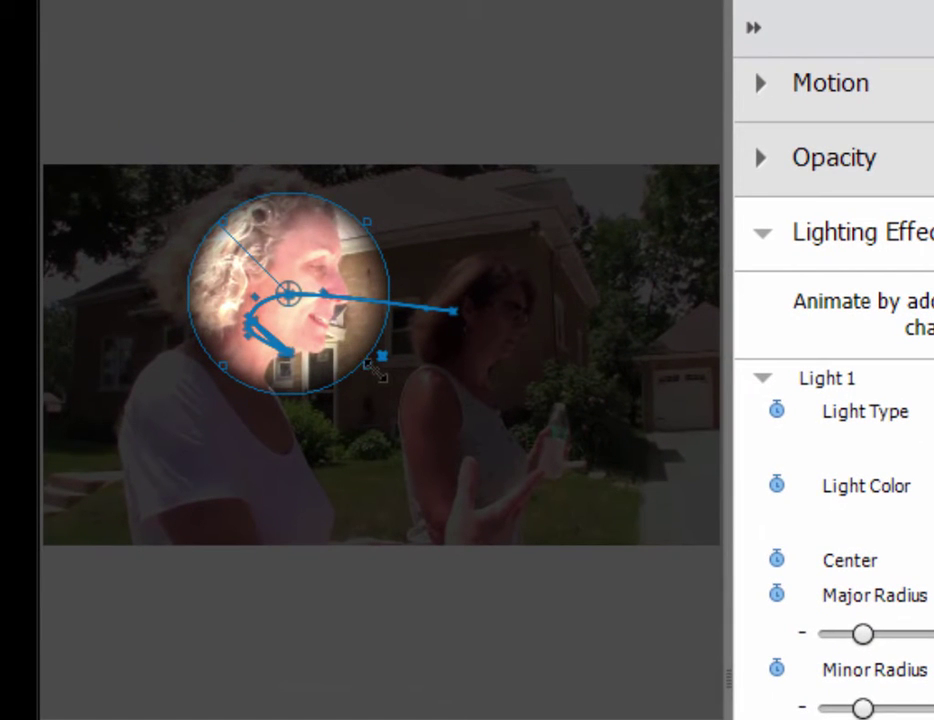
# Step: Widen the spotlight, then at about four seconds shrink it to a tight 10.6 radius around her
pyautogui.moveTo(370, 368); pyautogui.dragTo(428, 446)
pyautogui.moveTo(218, 375); pyautogui.dragTo(181, 431)
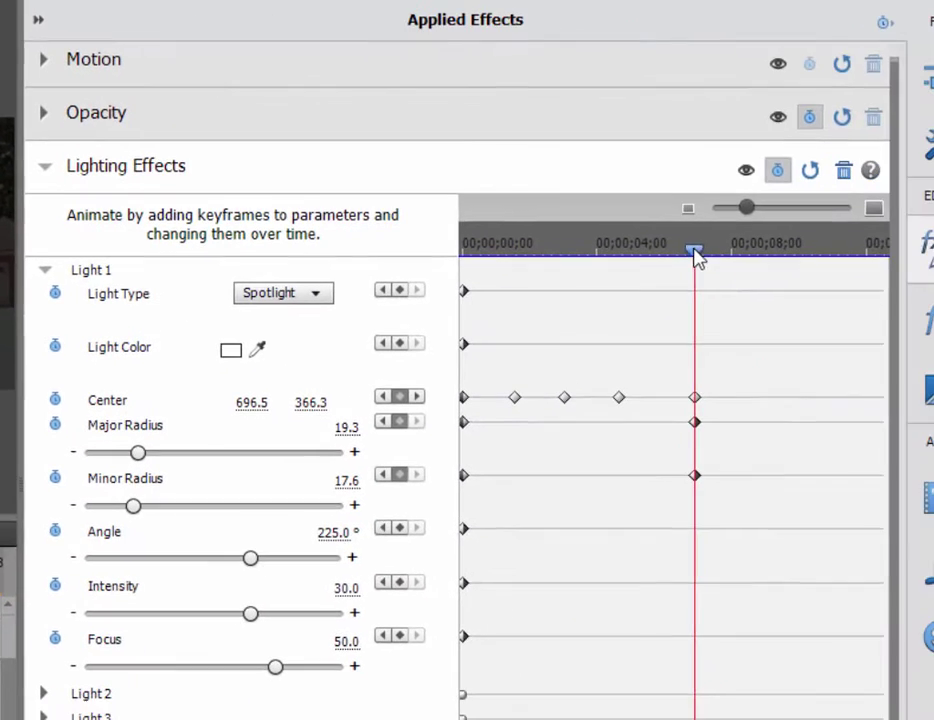
pyautogui.moveTo(698, 261); pyautogui.dragTo(617, 313)
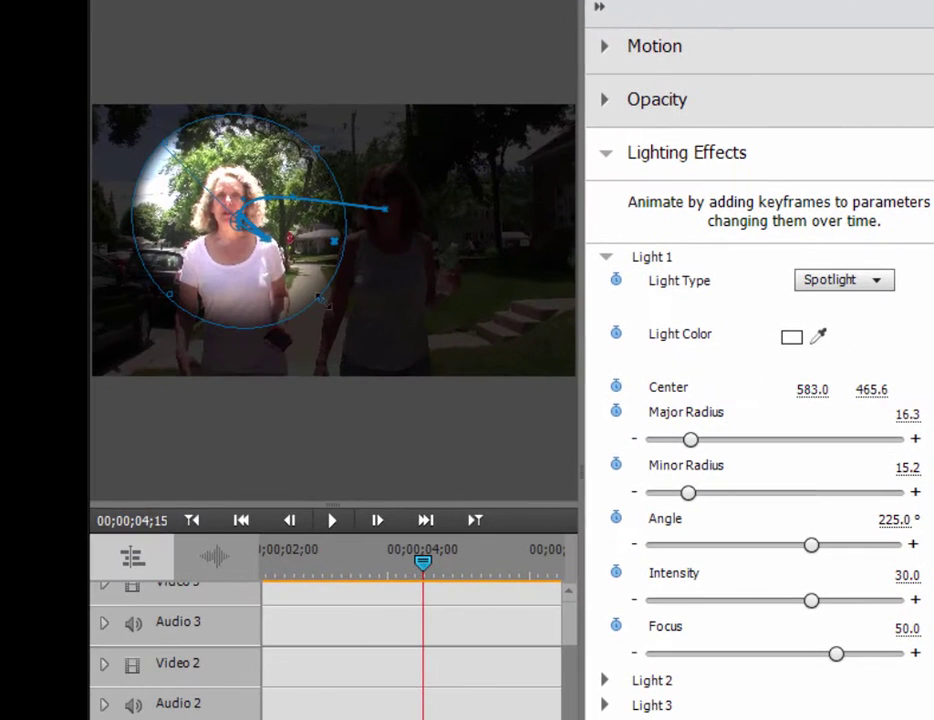
pyautogui.moveTo(328, 303); pyautogui.dragTo(307, 277)
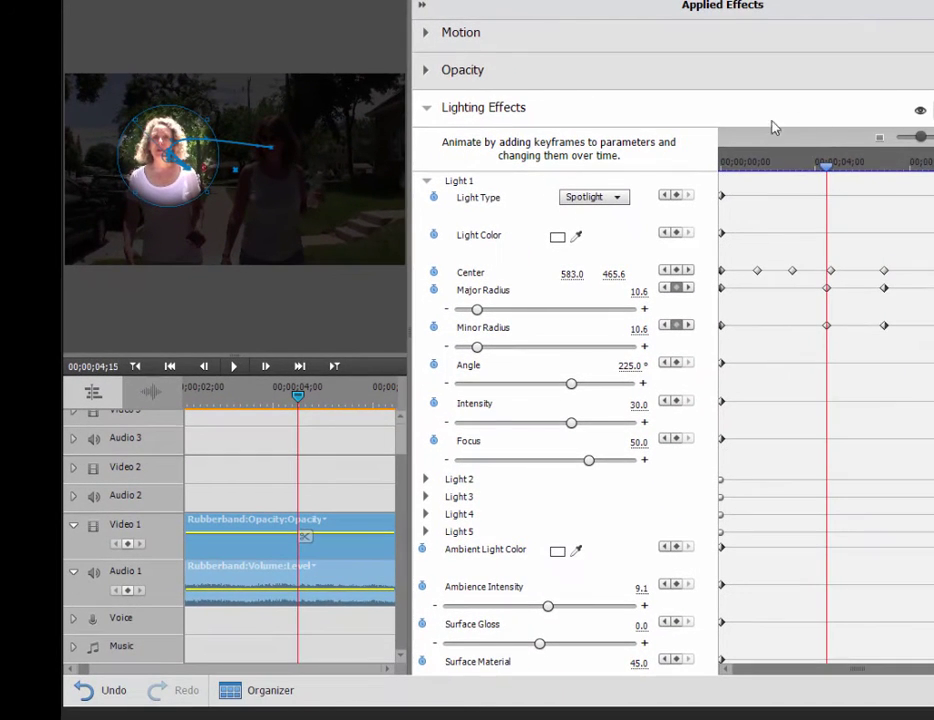
# Step: Add a Center keyframe near the clip start placing the spotlight on the woman, then close the effect settings
pyautogui.click(830, 175)
pyautogui.moveTo(830, 175); pyautogui.dragTo(719, 194)
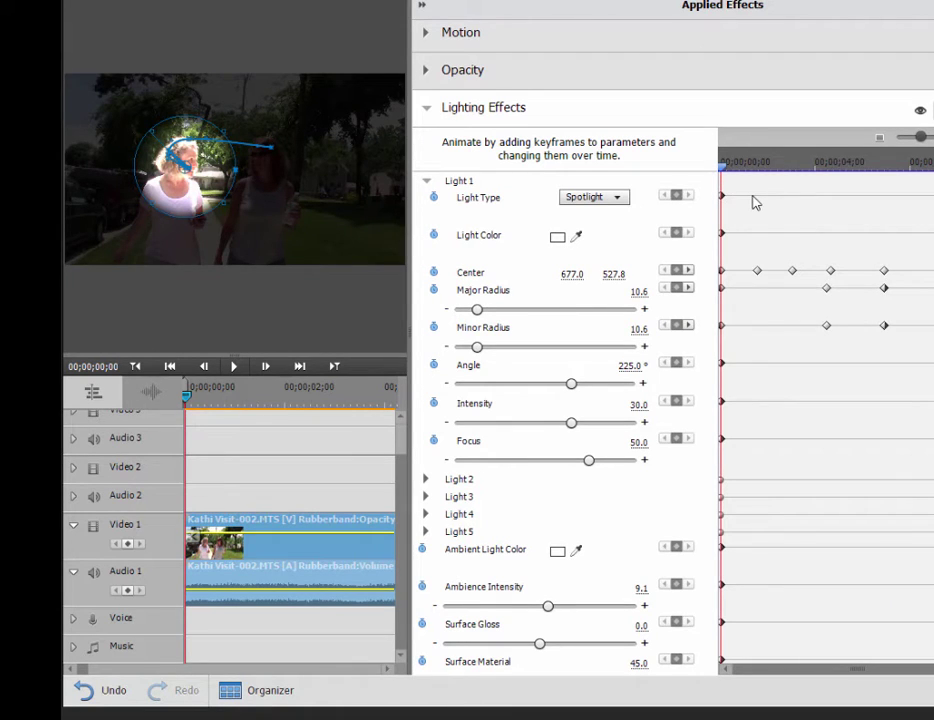
pyautogui.press('space')
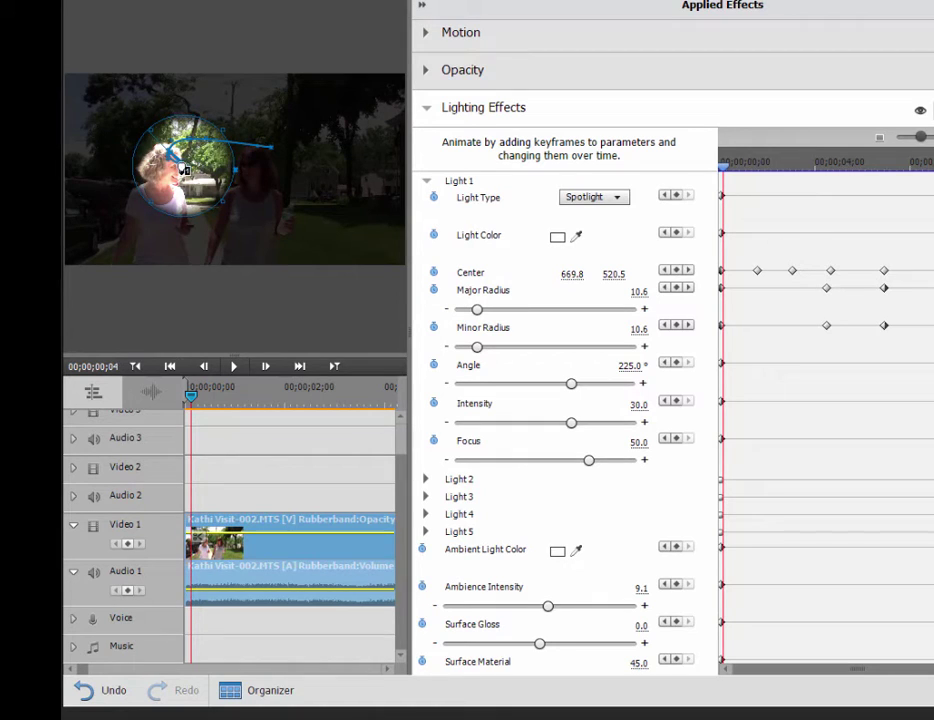
pyautogui.moveTo(183, 167); pyautogui.dragTo(155, 172)
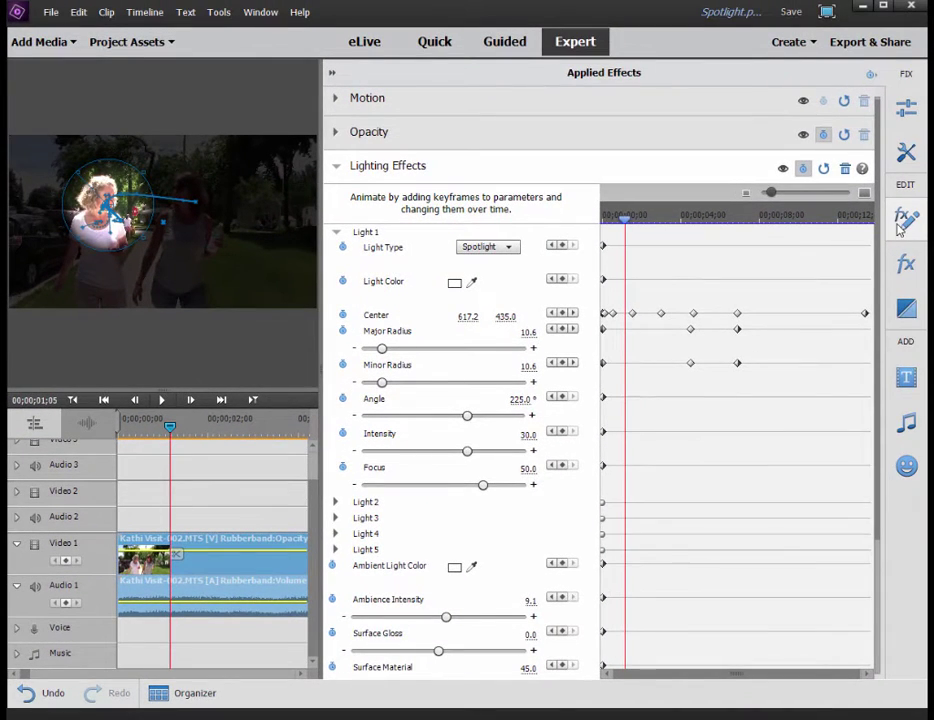
pyautogui.click(901, 225)
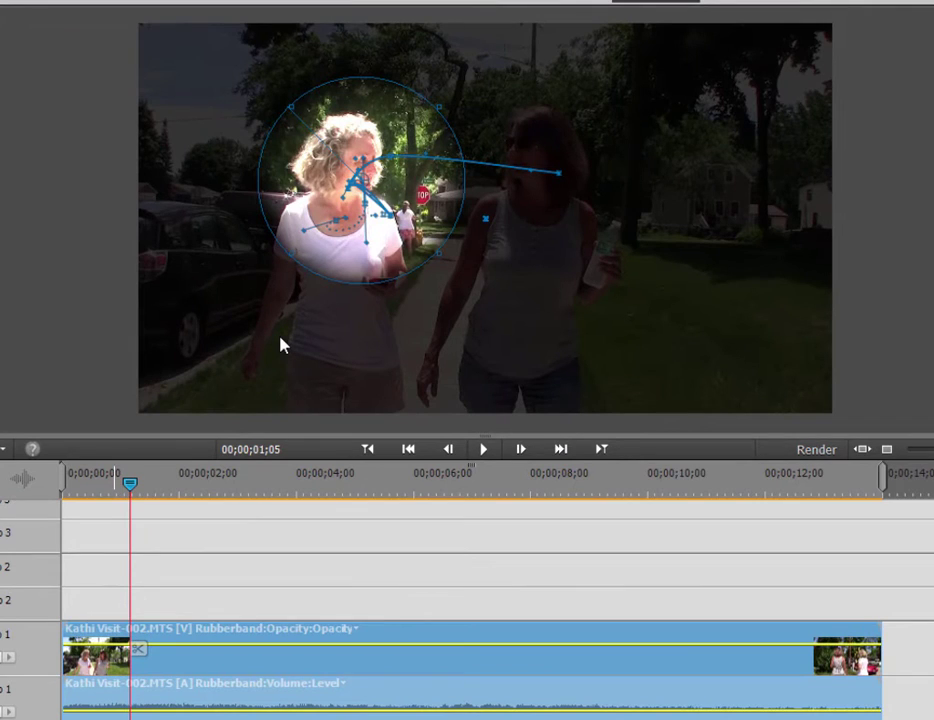
# Step: Deselect the clip to hide the spotlight handles and return the playhead to 00;00;00;00
pyautogui.click(85, 574)
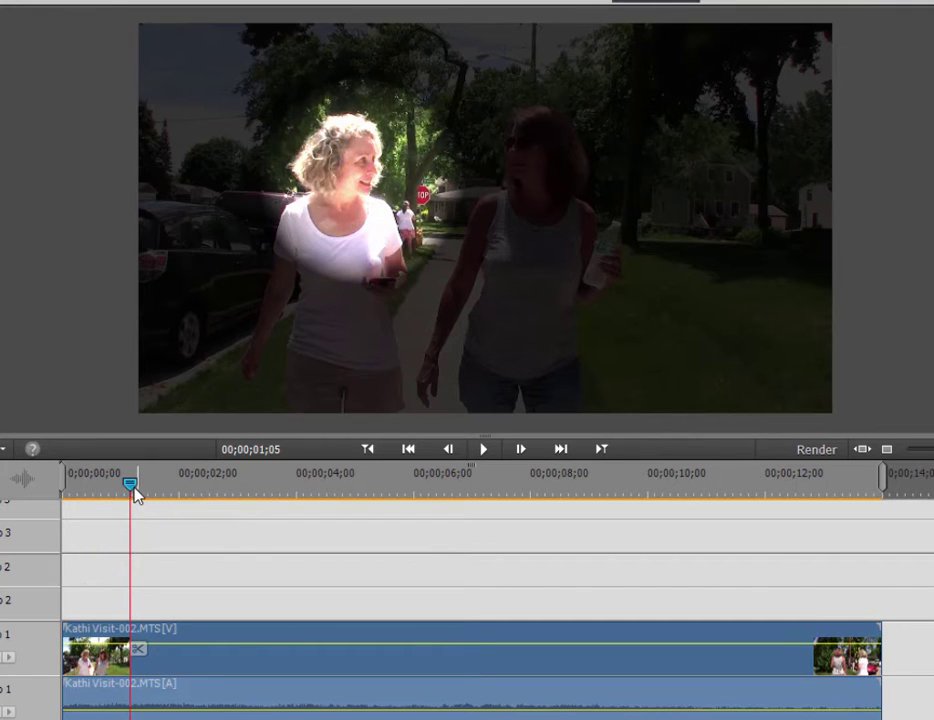
pyautogui.moveTo(137, 495); pyautogui.dragTo(29, 496)
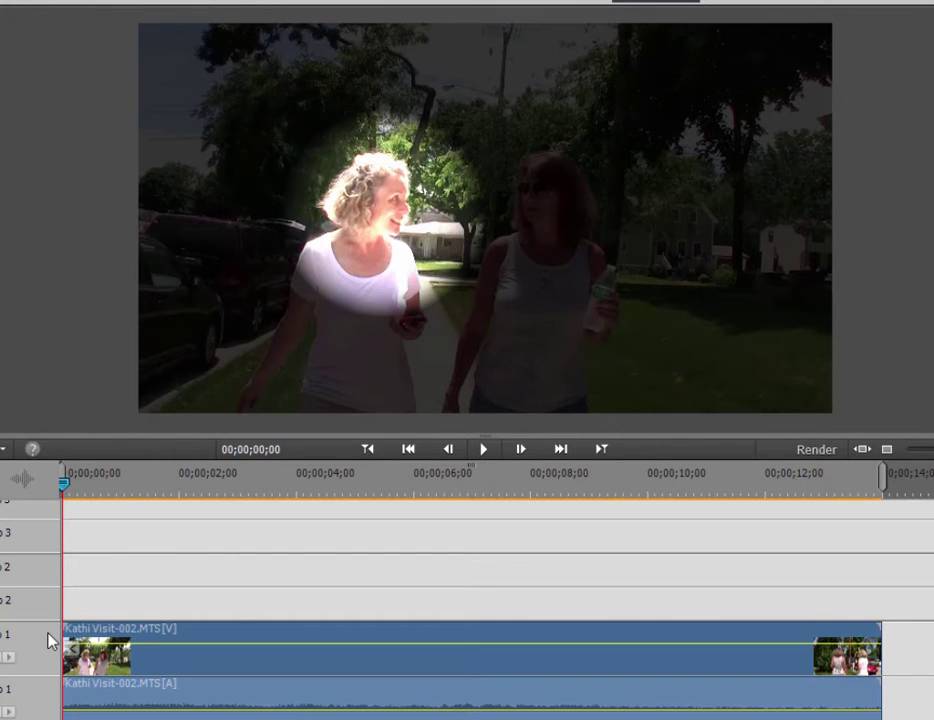
# Step: Render the timeline preview of the spotlit clip
pyautogui.press('Return')
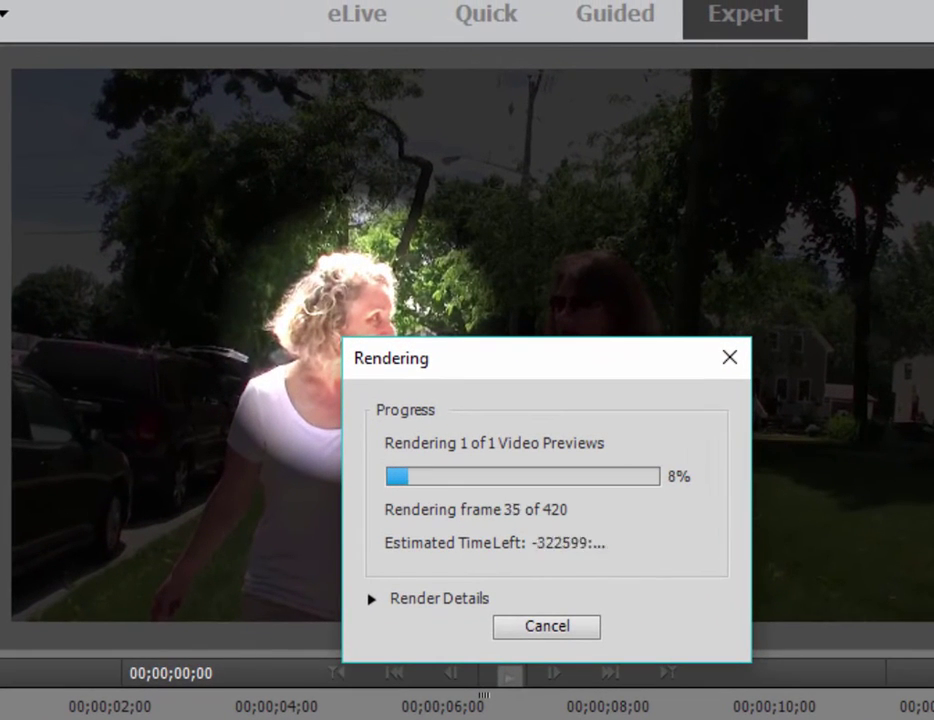